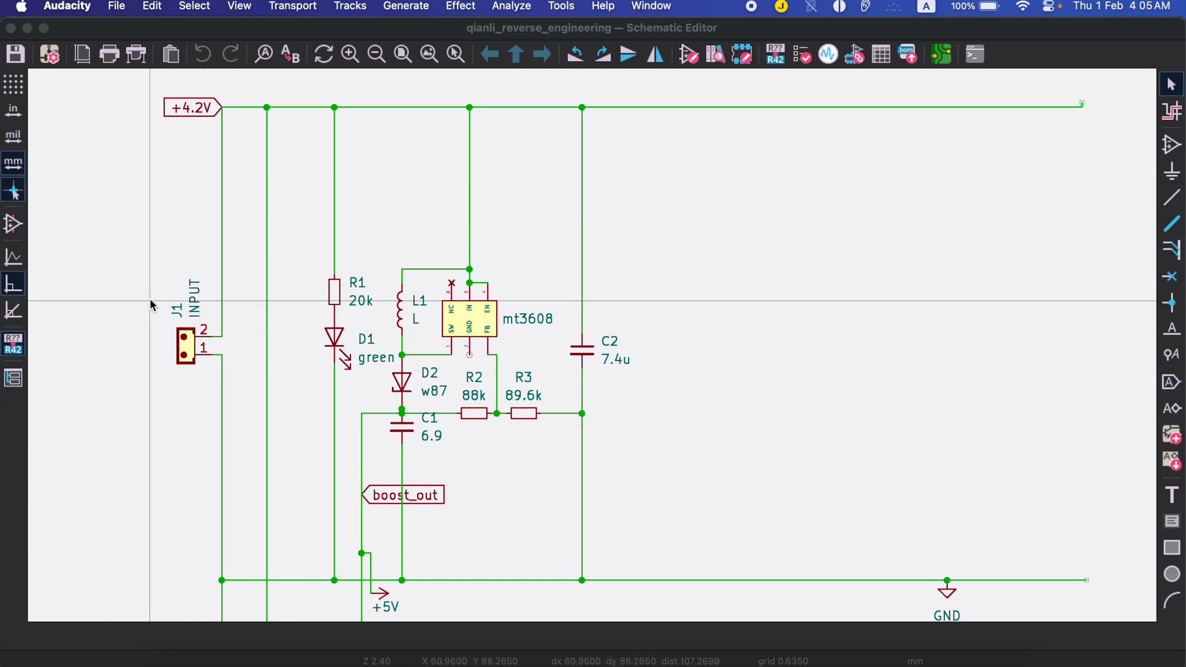
{"action": "scroll", "coordinate": [144, 294], "scroll_direction": "up", "scroll_amount": 1}
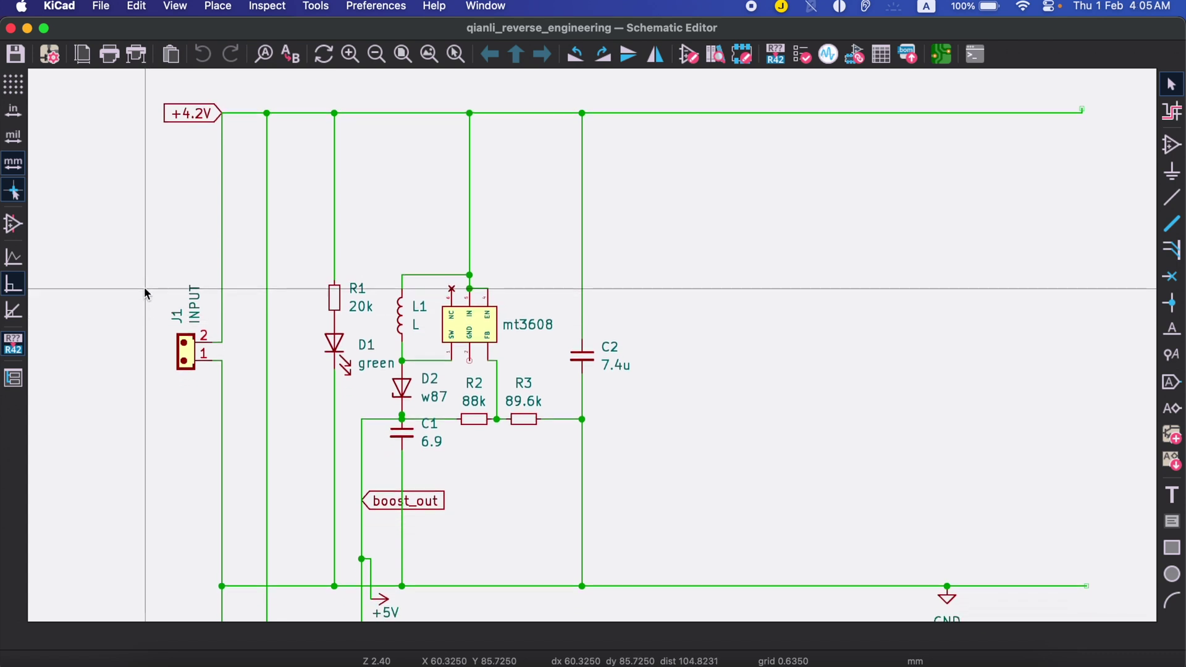
{"action": "scroll", "coordinate": [144, 293], "scroll_direction": "down", "scroll_amount": 1}
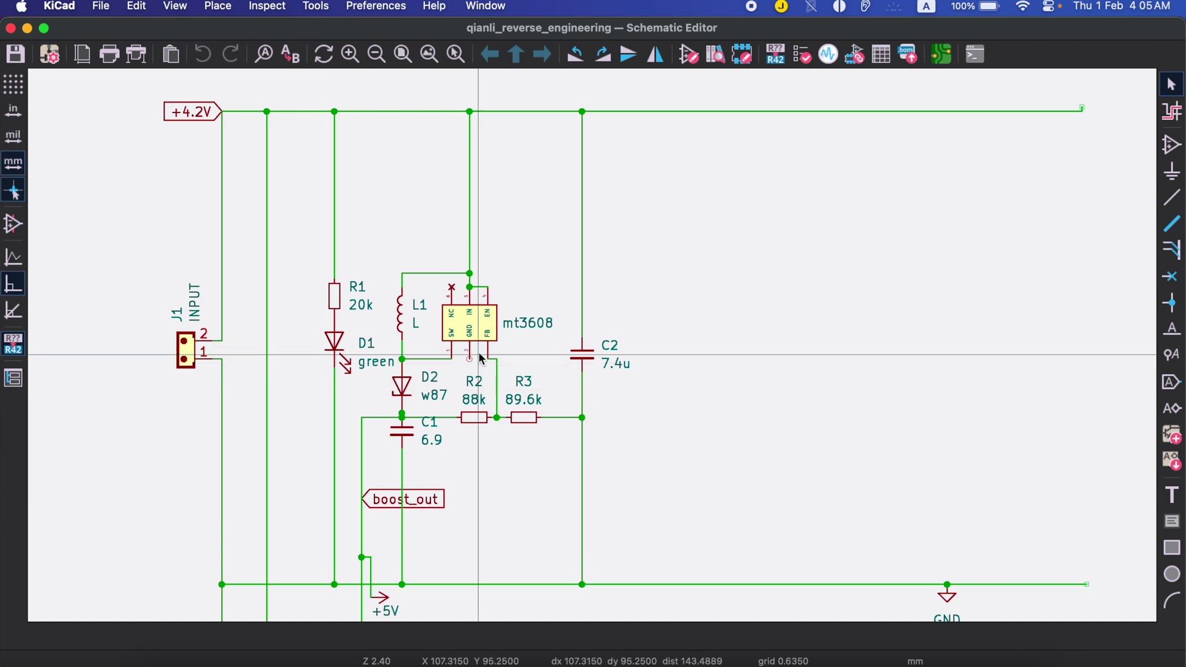
{"action": "scroll", "coordinate": [510, 298], "scroll_direction": "up", "scroll_amount": 1}
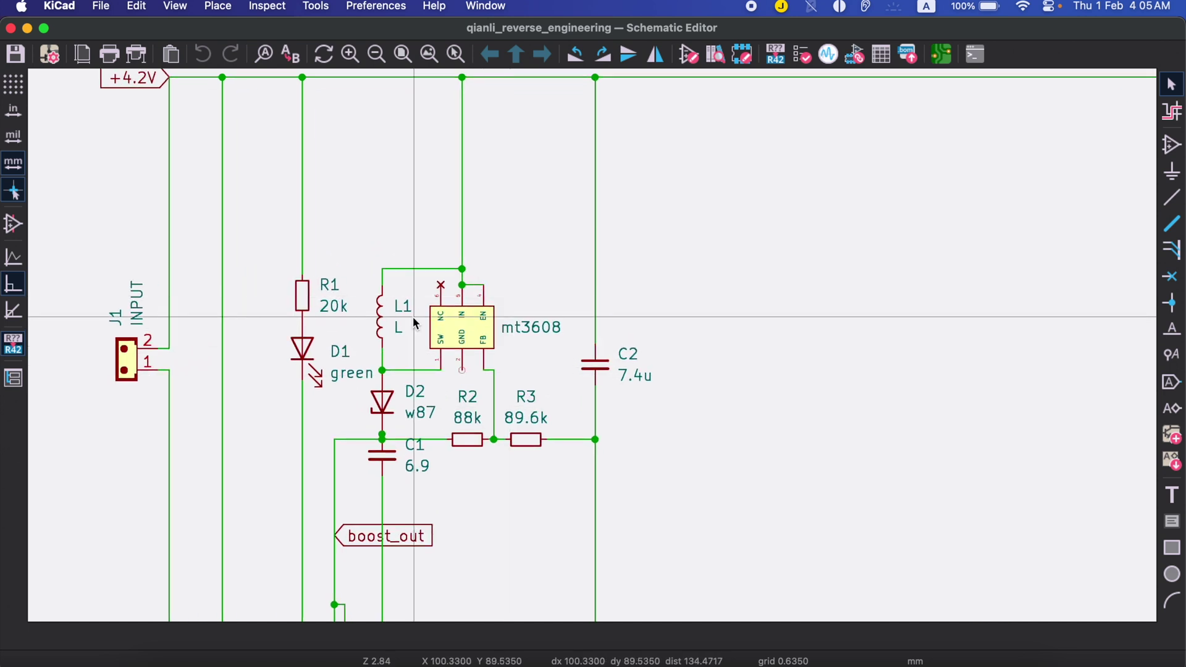
{"action": "scroll", "coordinate": [414, 322], "scroll_direction": "up", "scroll_amount": 1}
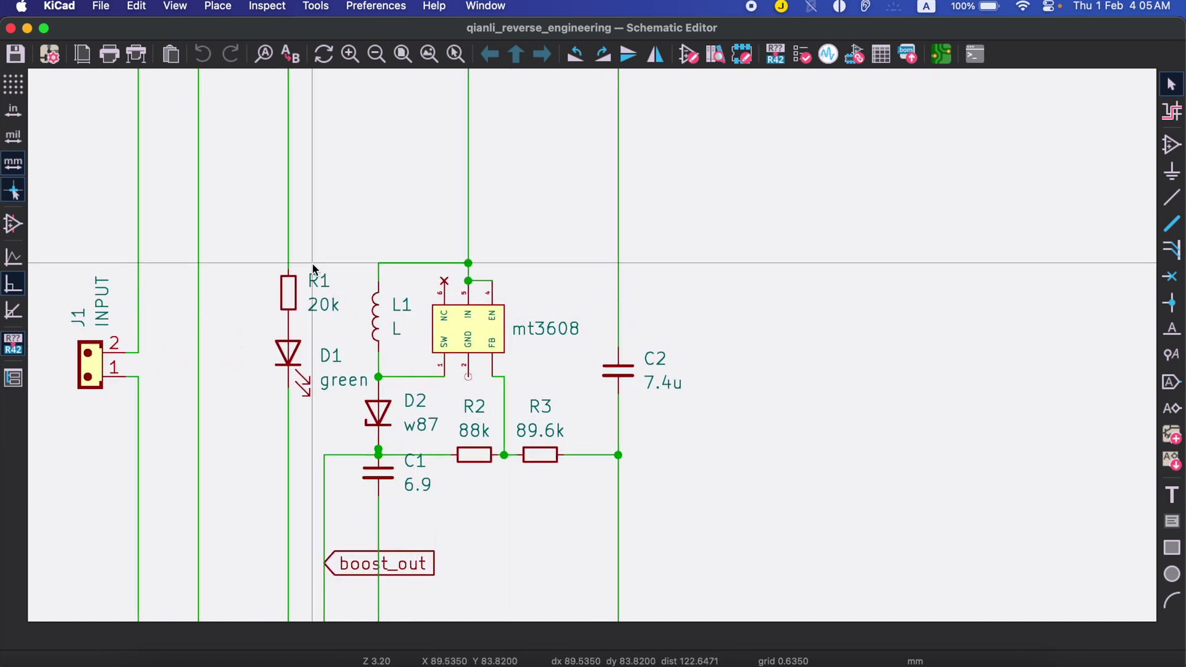
{"action": "scroll", "coordinate": [313, 262], "scroll_direction": "down", "scroll_amount": 2}
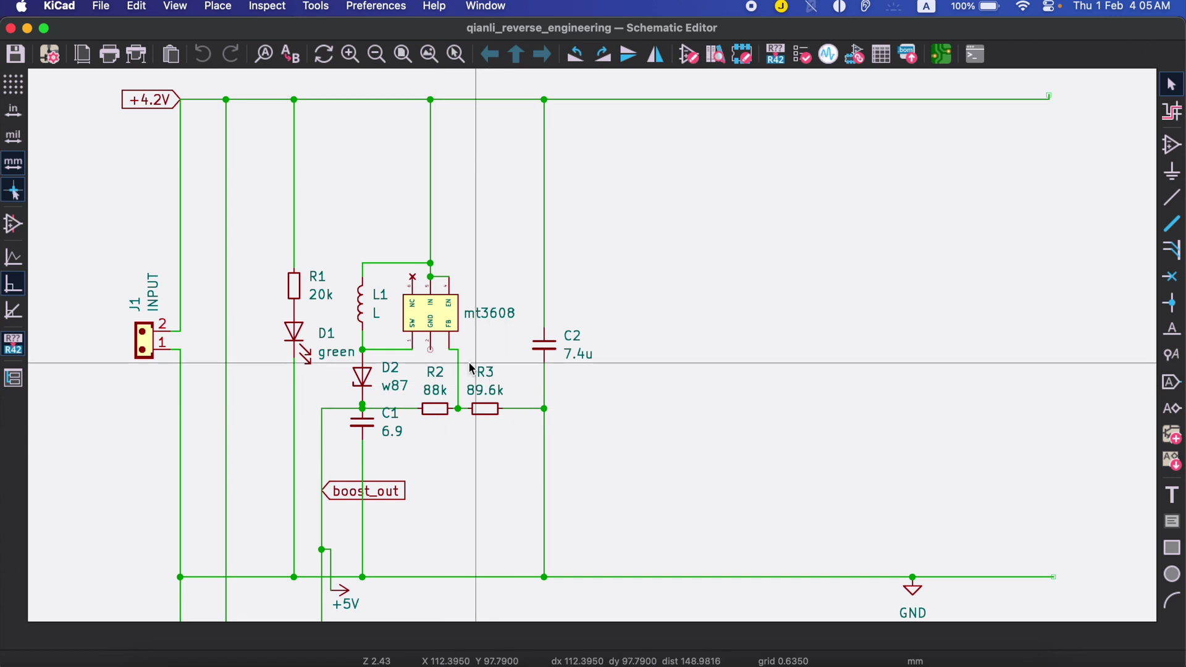
{"action": "scroll", "coordinate": [399, 473], "scroll_direction": "up", "scroll_amount": 1}
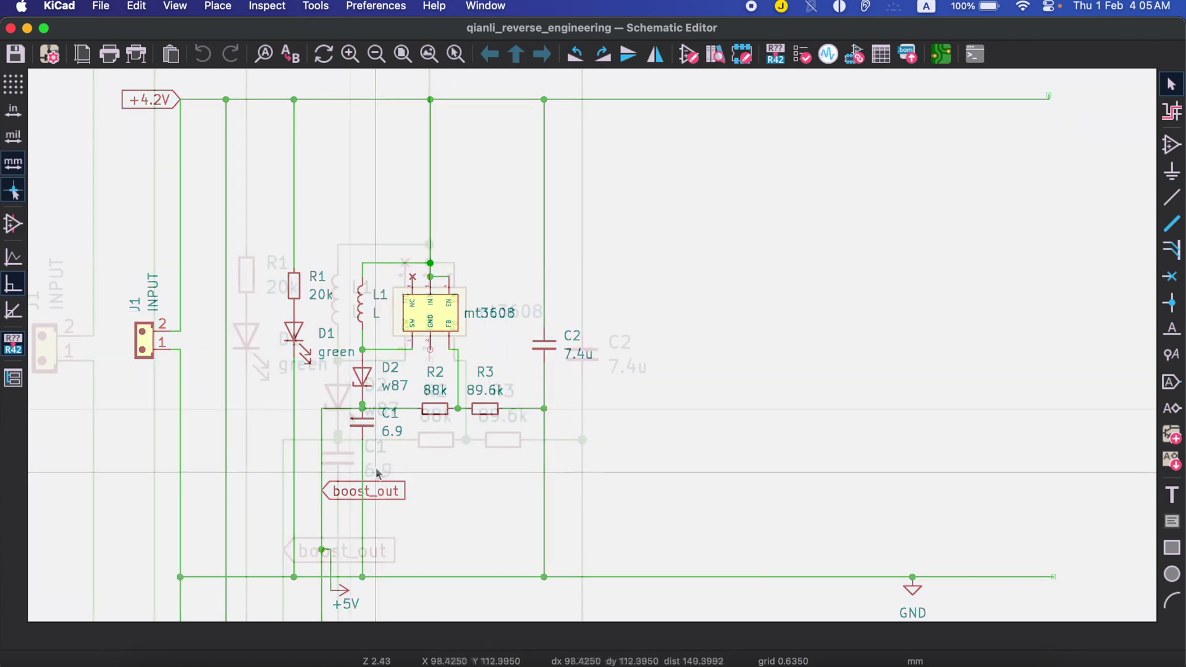
{"action": "scroll", "coordinate": [372, 459], "scroll_direction": "up", "scroll_amount": 1}
{"action": "scroll", "coordinate": [344, 445], "scroll_direction": "up", "scroll_amount": 1}
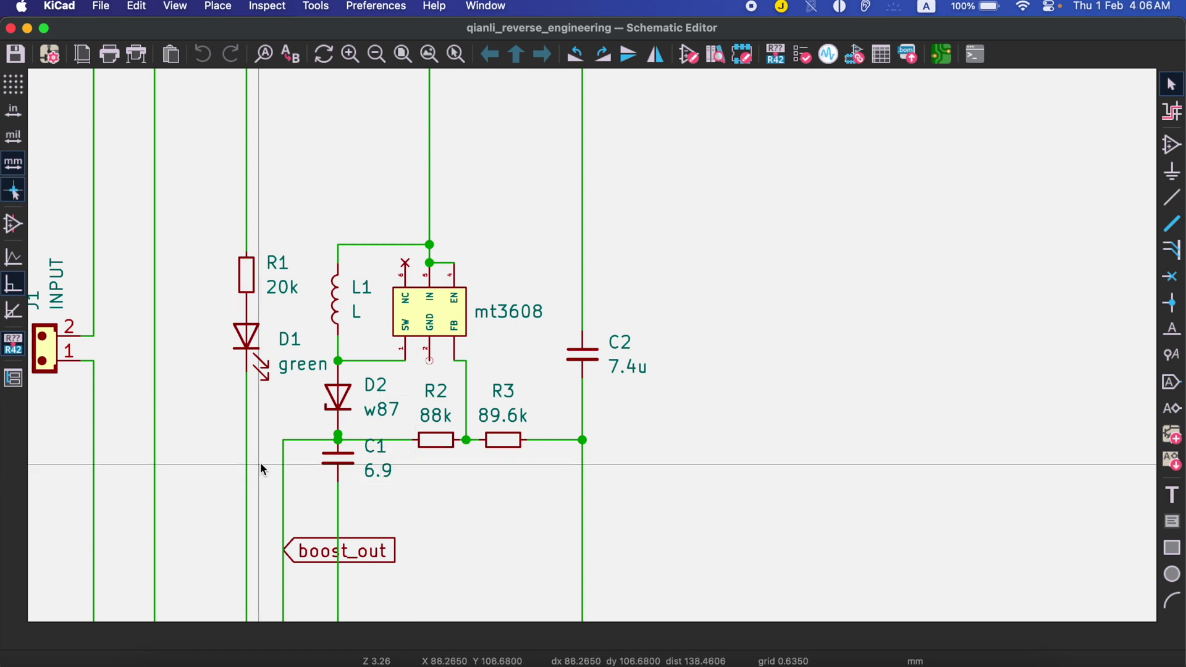
{"action": "middle_click_drag", "start_coordinate": [261, 463], "coordinate": [291, 308]}
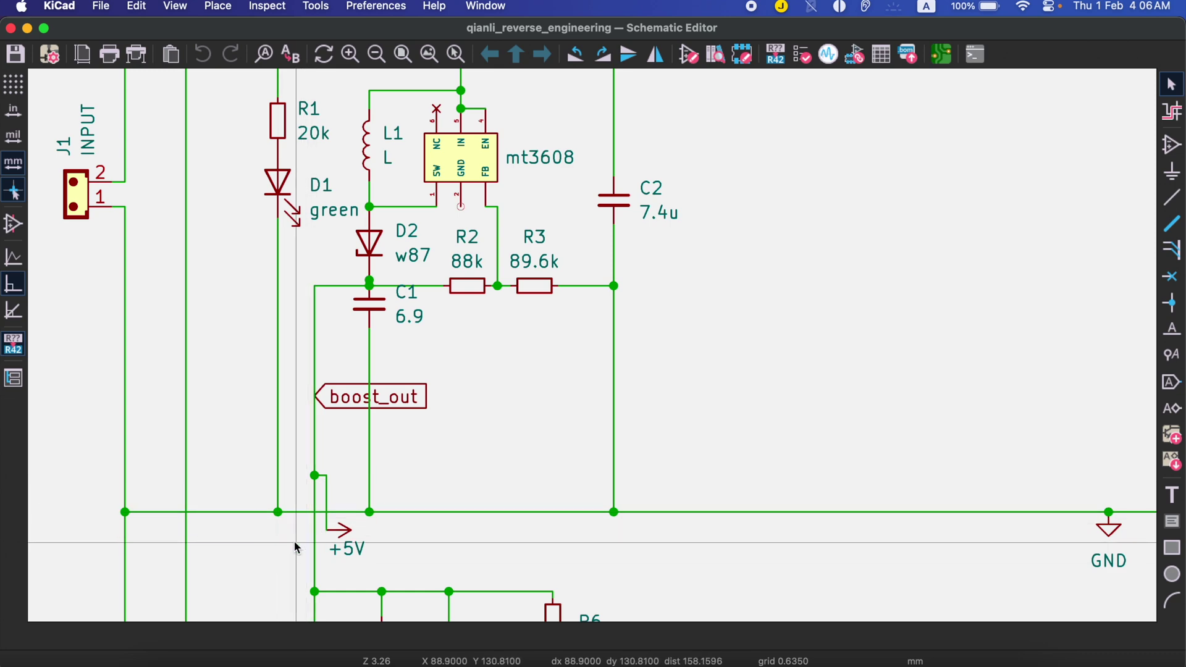
- Pan down to the protection circuit showing U1 CY1VC, SW1 and the 8205A MOSFET
{"action": "middle_click_drag", "start_coordinate": [294, 541], "coordinate": [325, 214]}
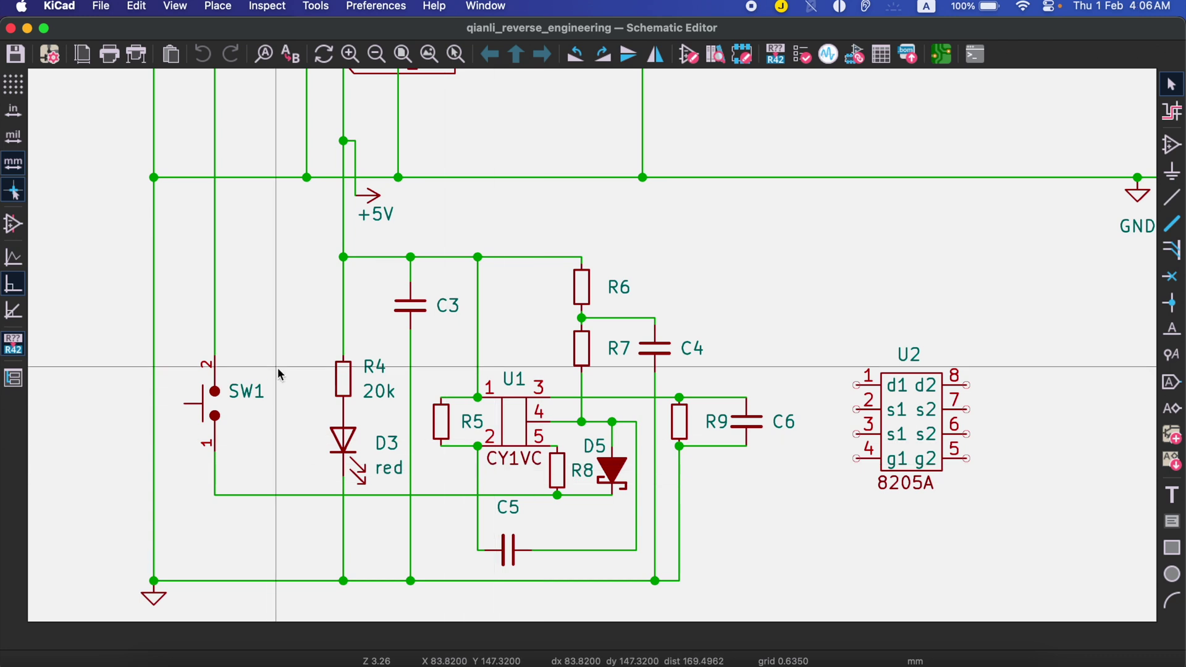
{"action": "middle_click_drag", "start_coordinate": [278, 369], "coordinate": [287, 341]}
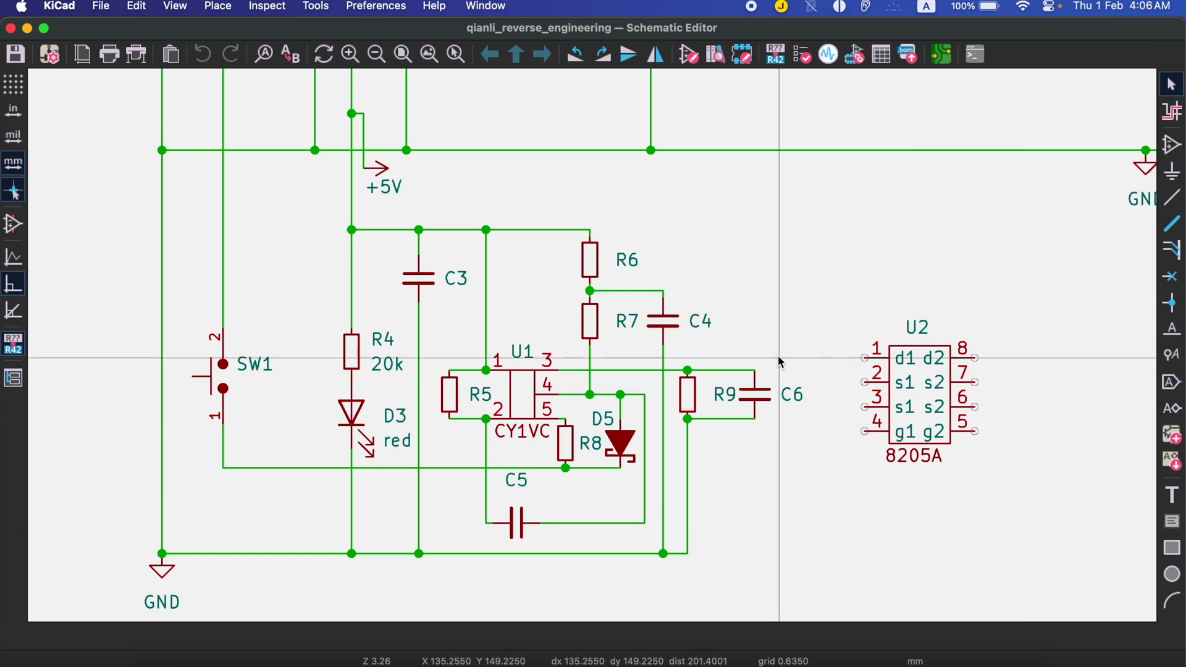
{"action": "scroll", "coordinate": [742, 315], "scroll_direction": "down", "scroll_amount": 2}
{"action": "scroll", "coordinate": [741, 316], "scroll_direction": "right", "scroll_amount": 5}
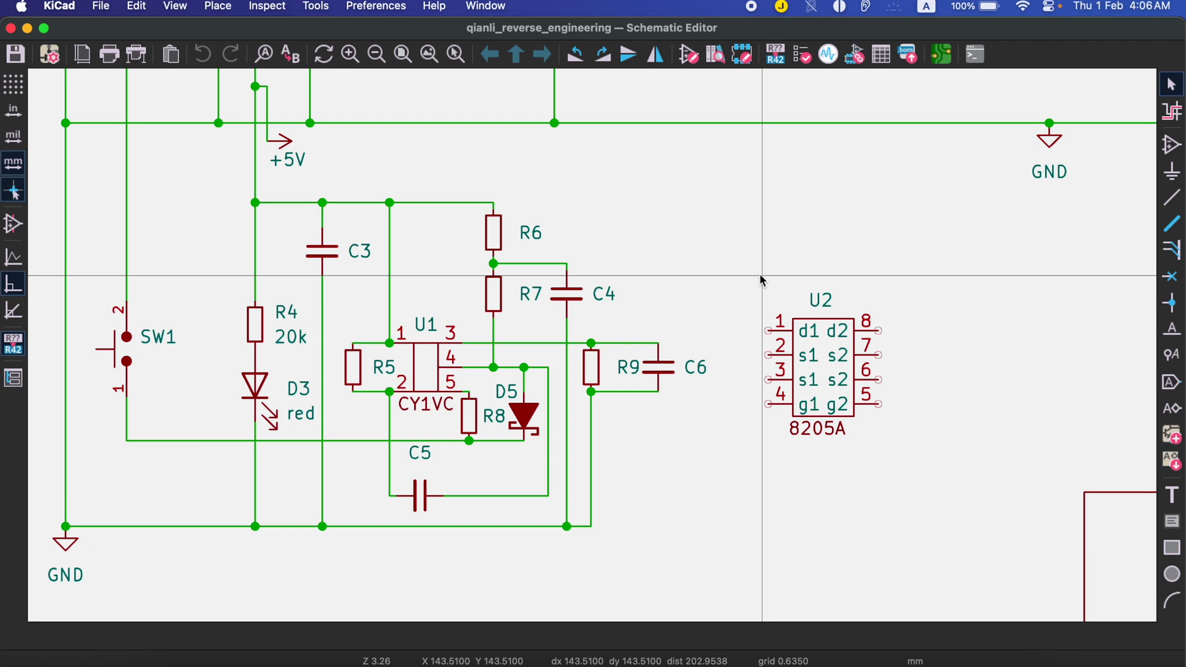
{"action": "middle_click_drag", "start_coordinate": [759, 264], "coordinate": [666, 270]}
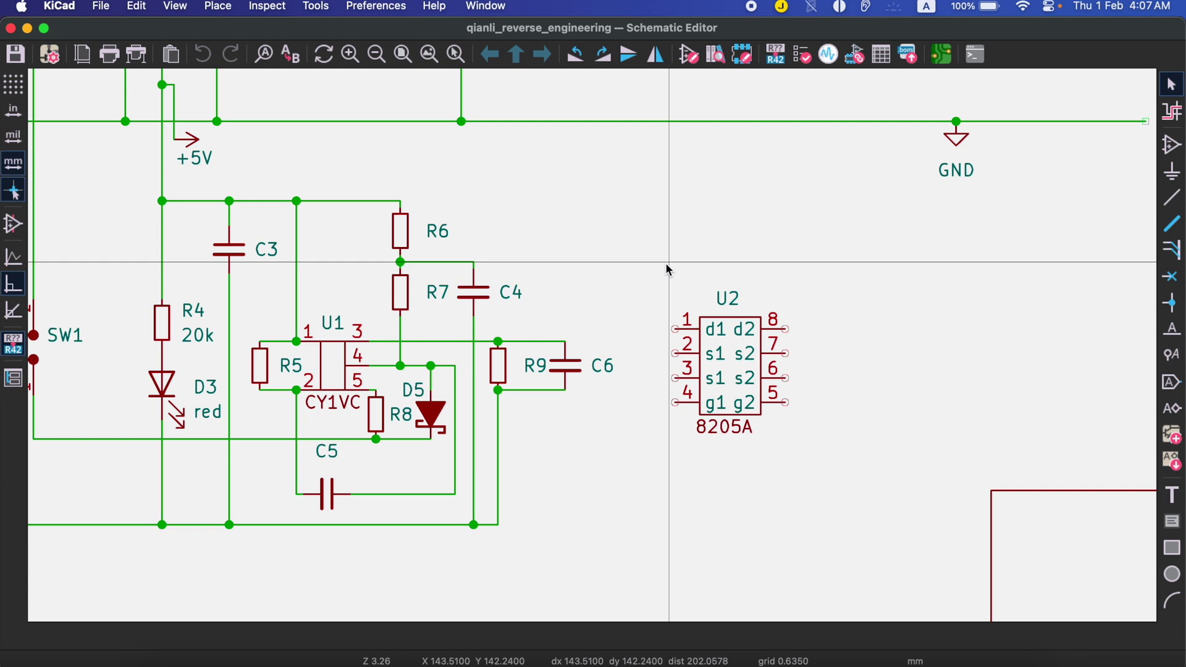
{"action": "mouse_move", "coordinate": [572, 271]}
{"action": "middle_mouse_down"}
{"action": "mouse_move", "coordinate": [702, 265]}
{"action": "mouse_move", "coordinate": [687, 355]}
{"action": "mouse_move", "coordinate": [664, 314]}
{"action": "middle_mouse_up"}
{"action": "scroll", "coordinate": [701, 263], "scroll_direction": "down", "scroll_amount": 2}
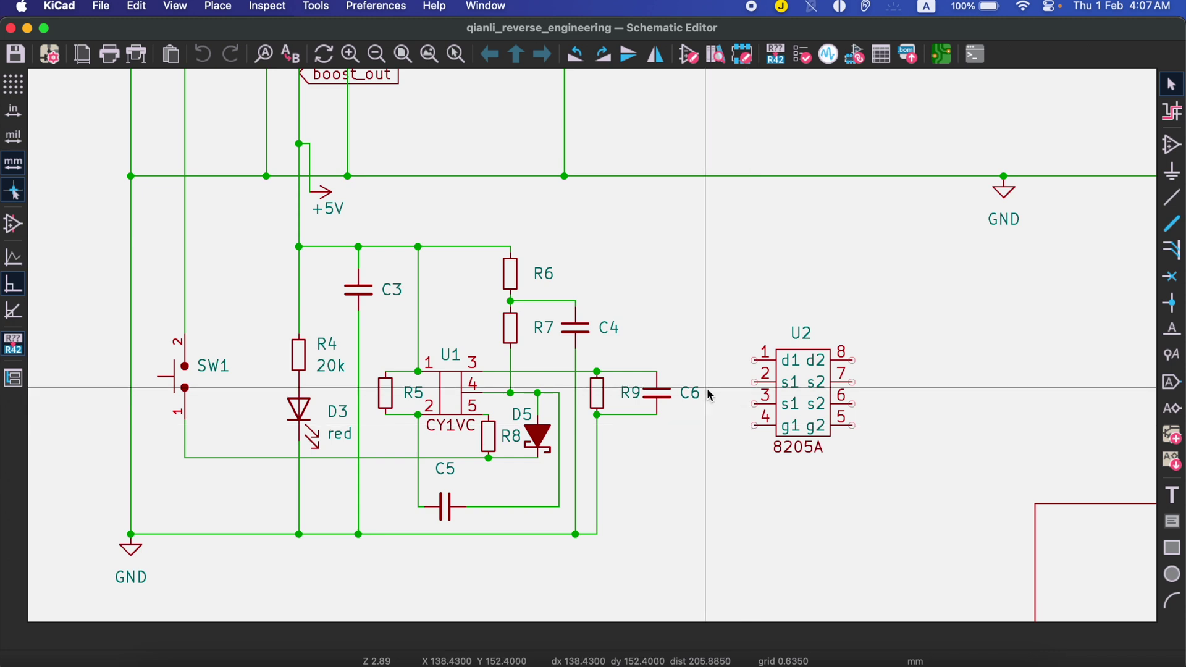
{"action": "scroll", "coordinate": [717, 378], "scroll_direction": "down", "scroll_amount": 1}
{"action": "scroll", "coordinate": [721, 374], "scroll_direction": "down", "scroll_amount": 2}
{"action": "scroll", "coordinate": [700, 427], "scroll_direction": "up", "scroll_amount": 1}
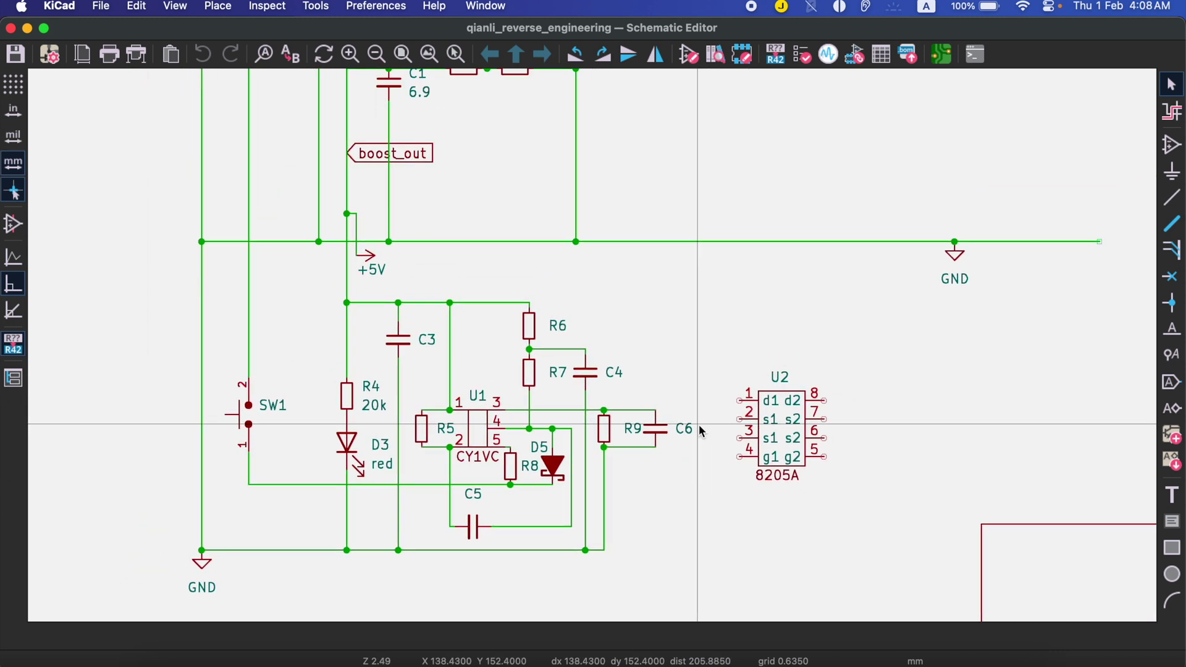
{"action": "scroll", "coordinate": [700, 427], "scroll_direction": "down", "scroll_amount": 1}
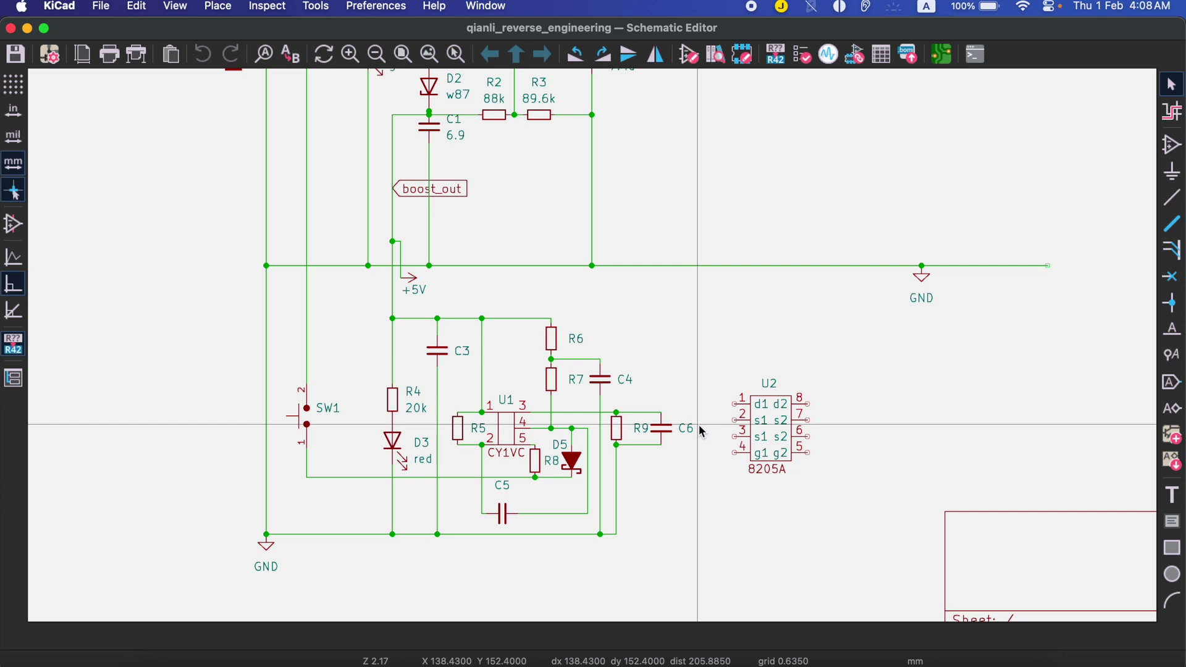
{"action": "middle_click_drag", "start_coordinate": [700, 429], "coordinate": [700, 452]}
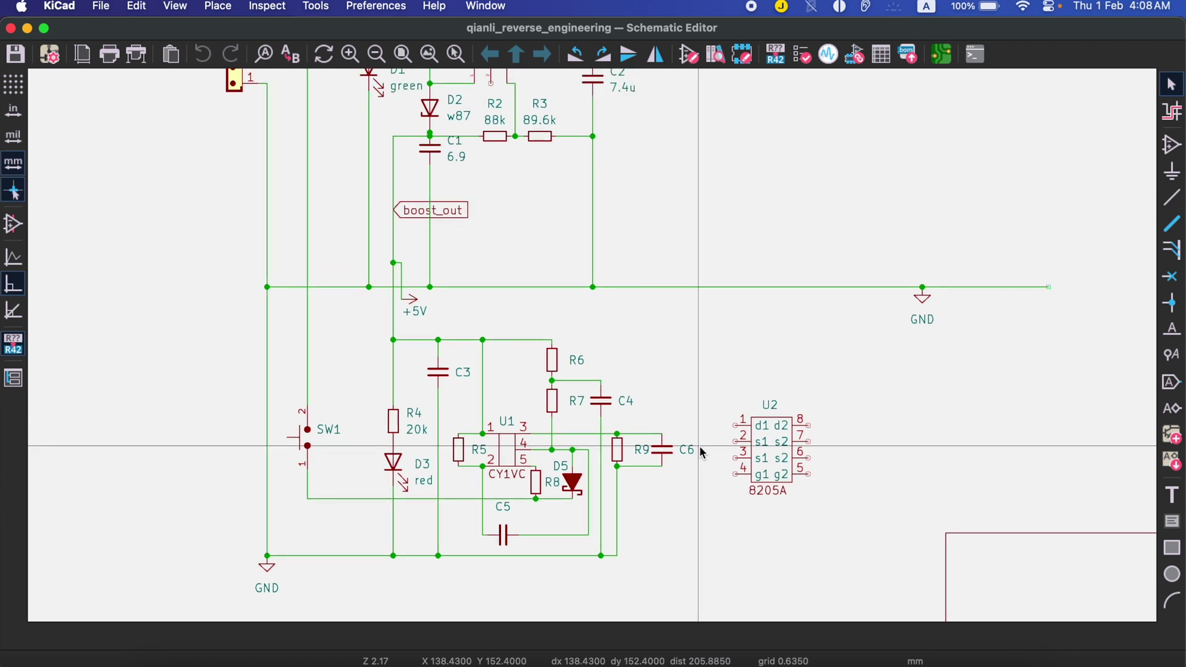